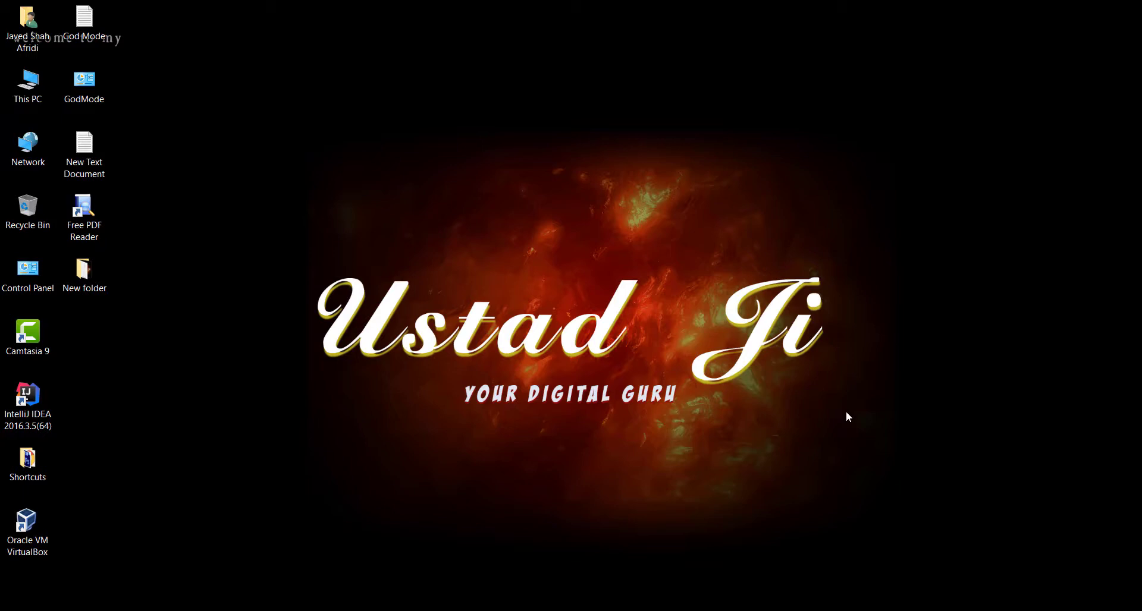
Open the desktop's New folder, copy the Send To Menu text file, and select the Ustad Ji image
double_click(104, 288)
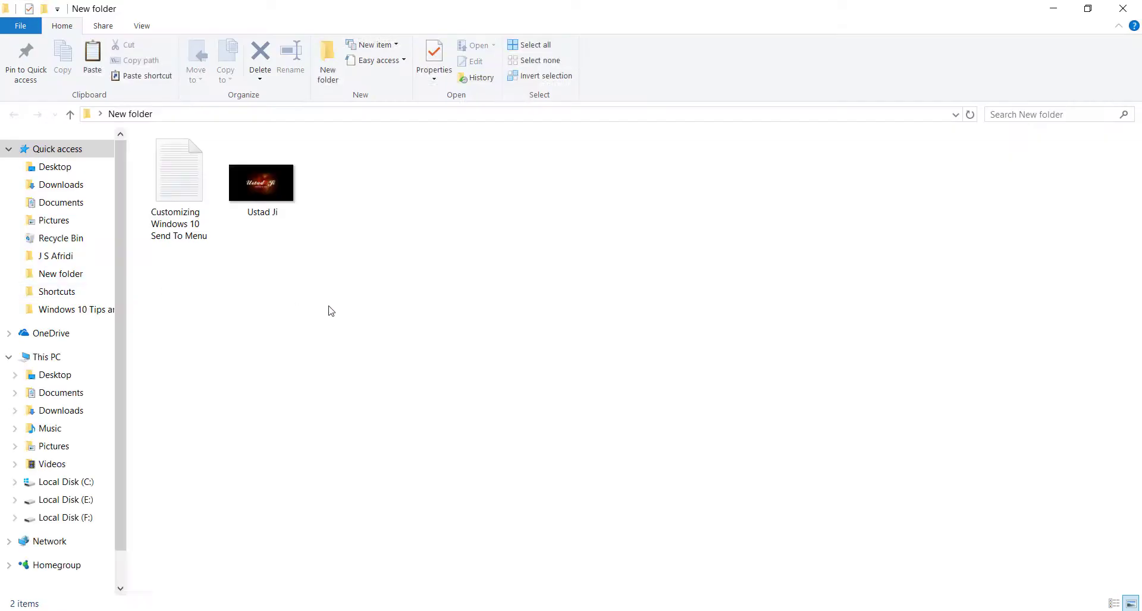
drag(360, 279, 193, 256)
click(178, 228)
key(ctrl+c)
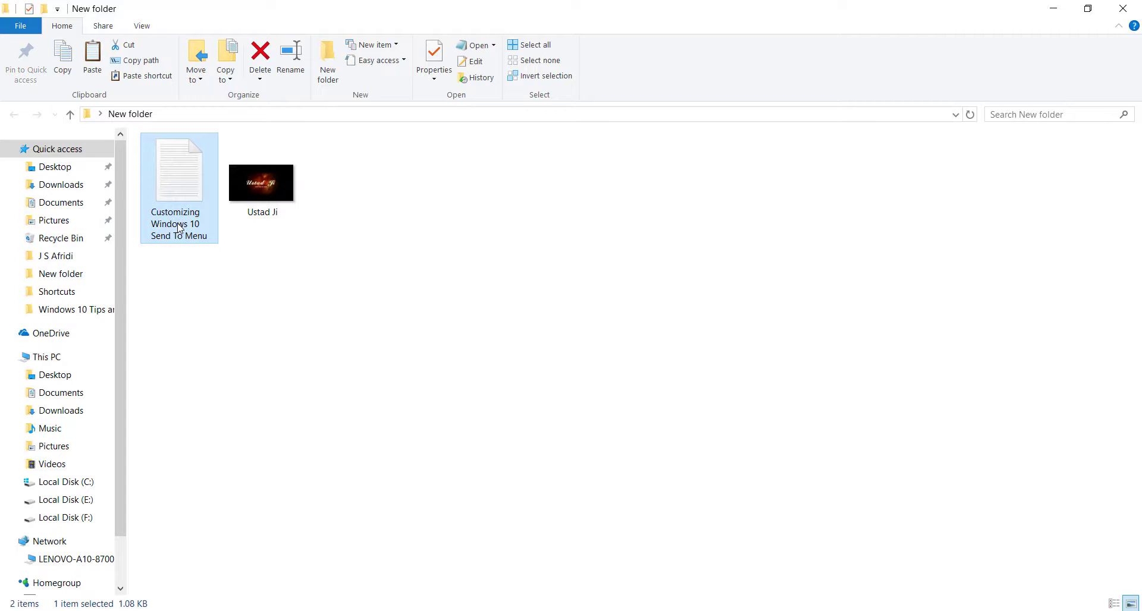
click(275, 188)
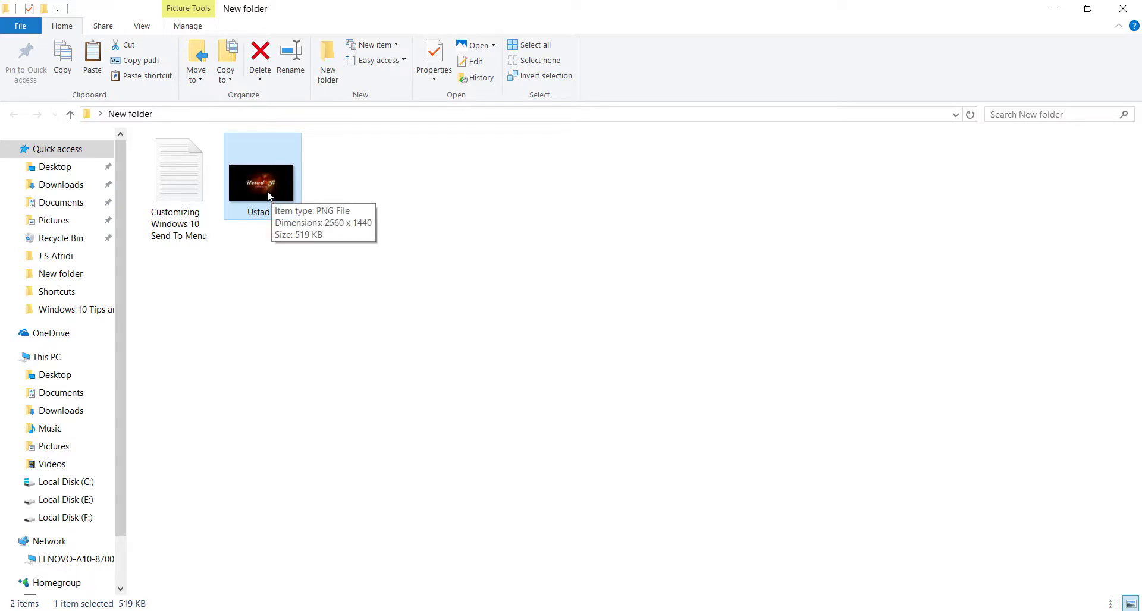
Print the Ustad Ji image using the Microsoft Print to PDF printer
click(103, 27)
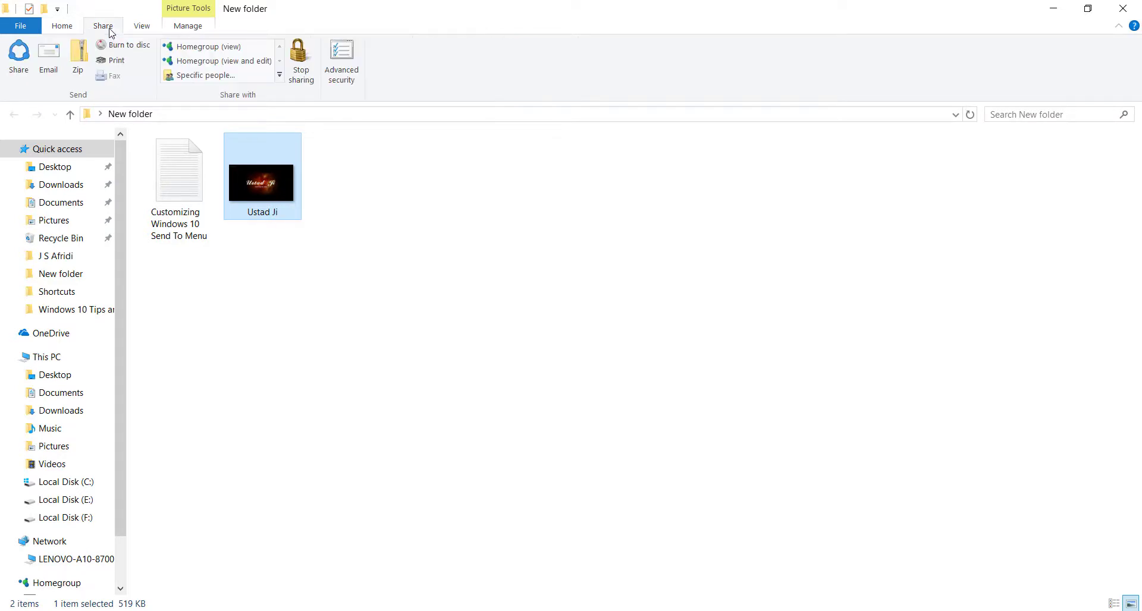
click(117, 61)
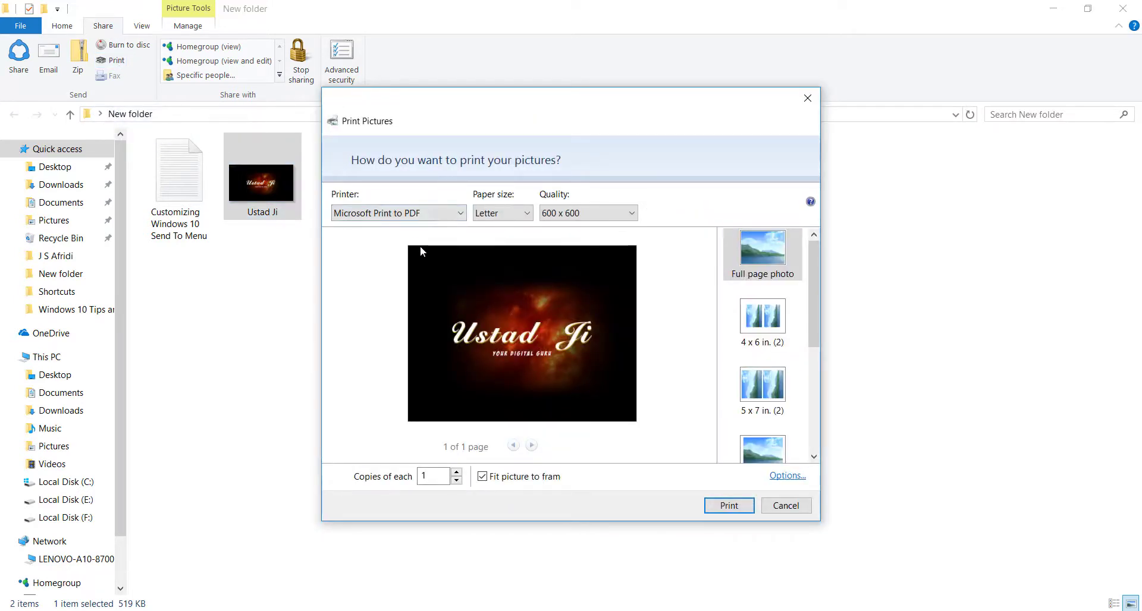
click(339, 218)
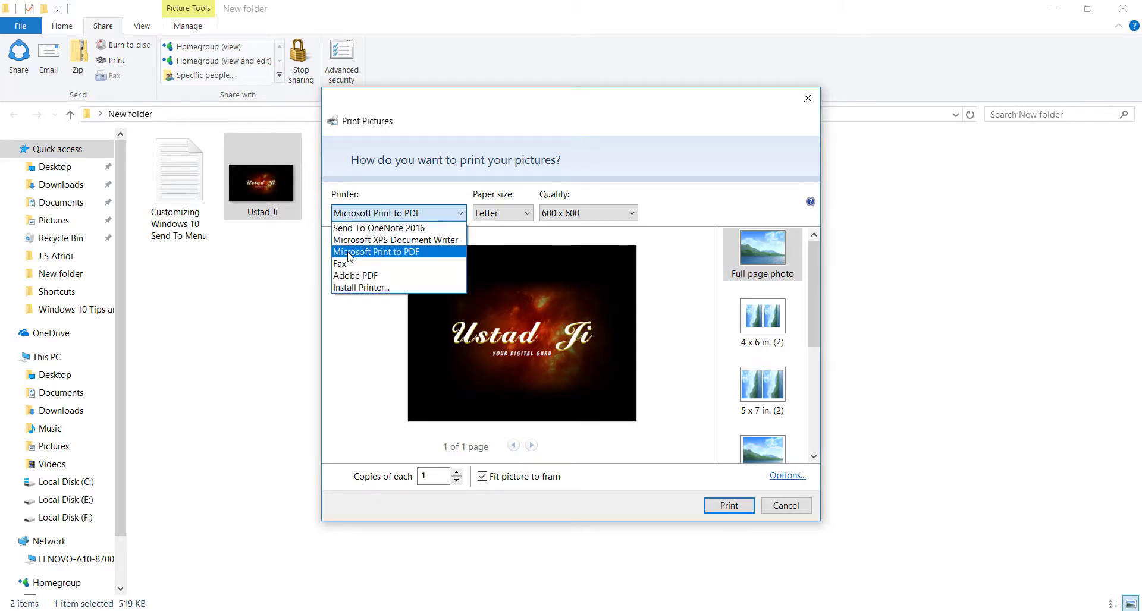
click(348, 252)
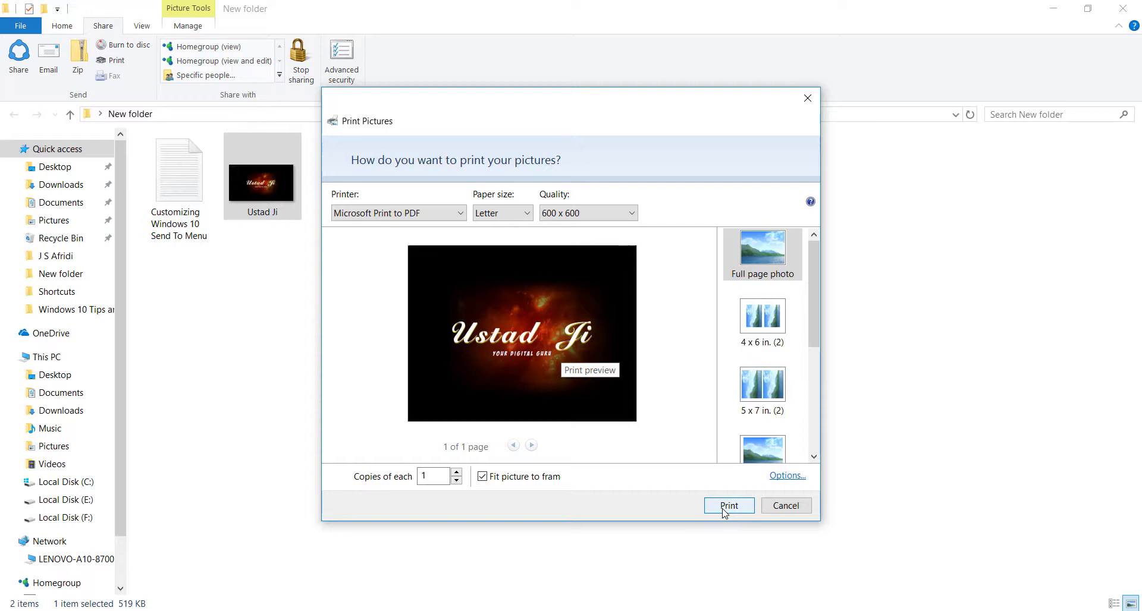
click(724, 507)
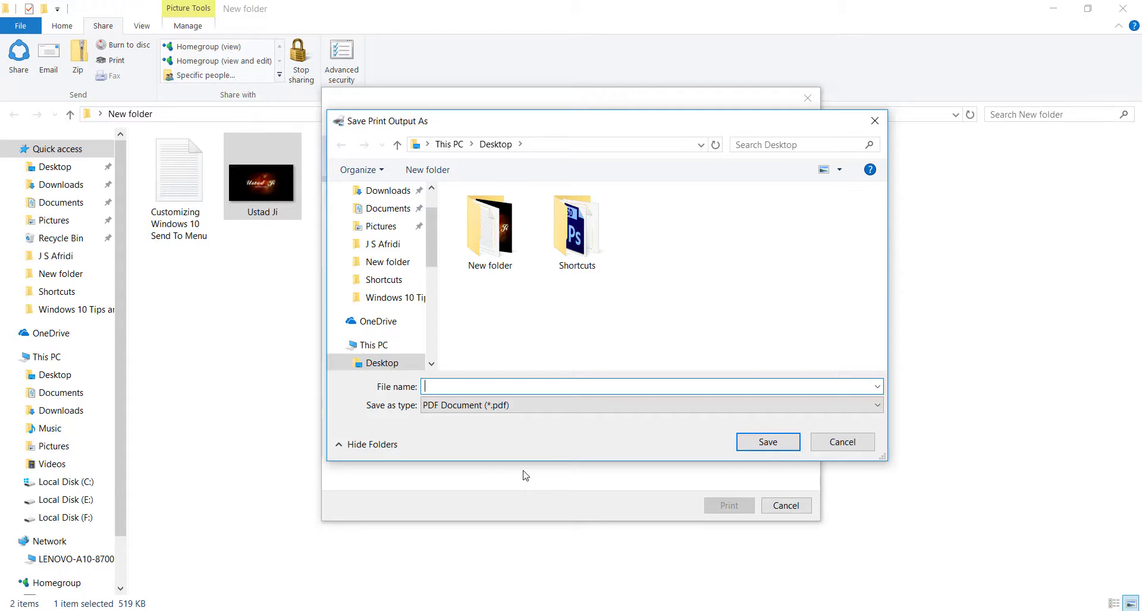
Save the printed image PDF as New on the Desktop
text(New)
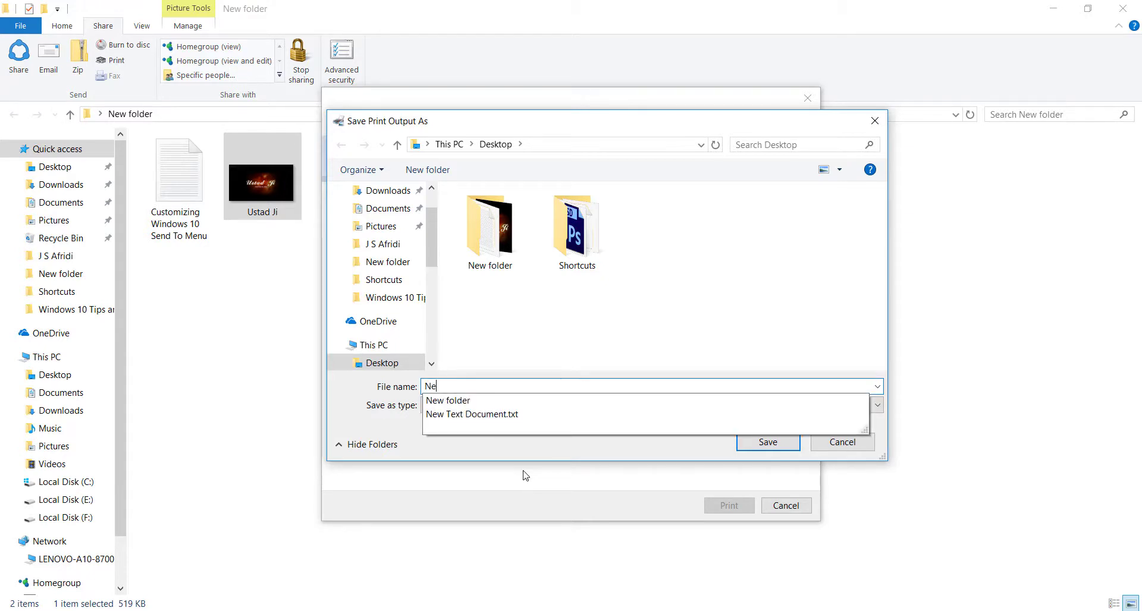
click(486, 496)
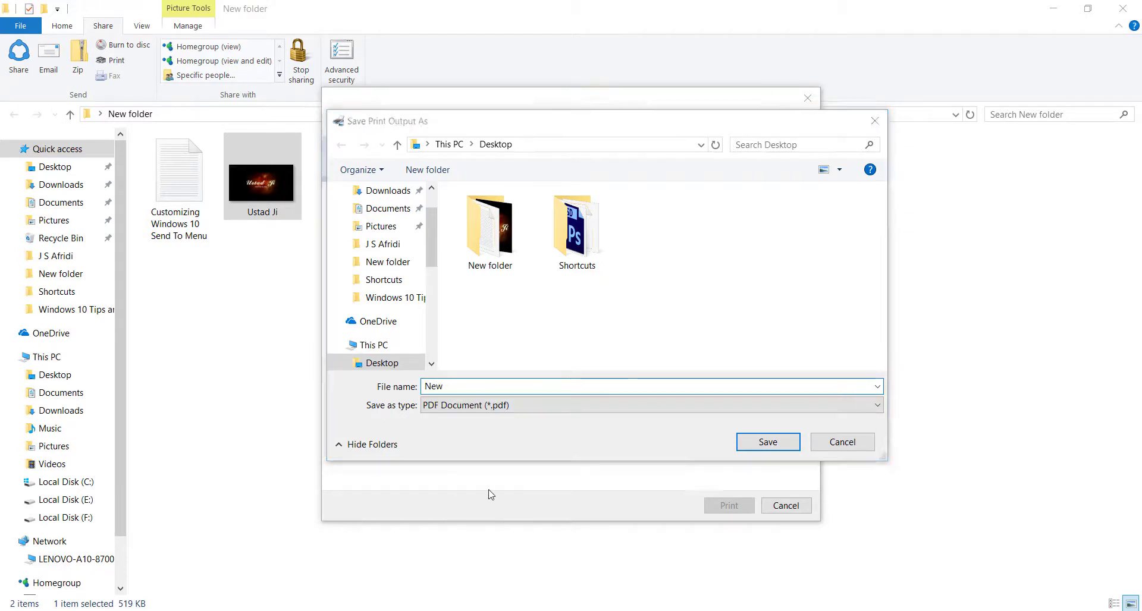
click(777, 441)
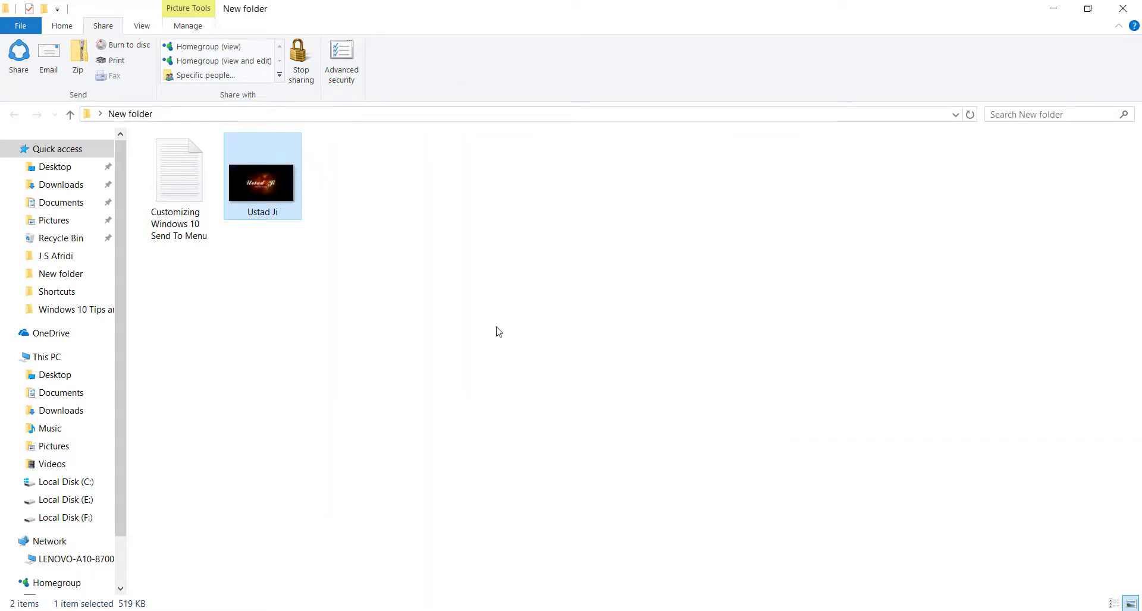
Minimize File Explorer and bring up the actions for the New PDF on the desktop
click(1062, 12)
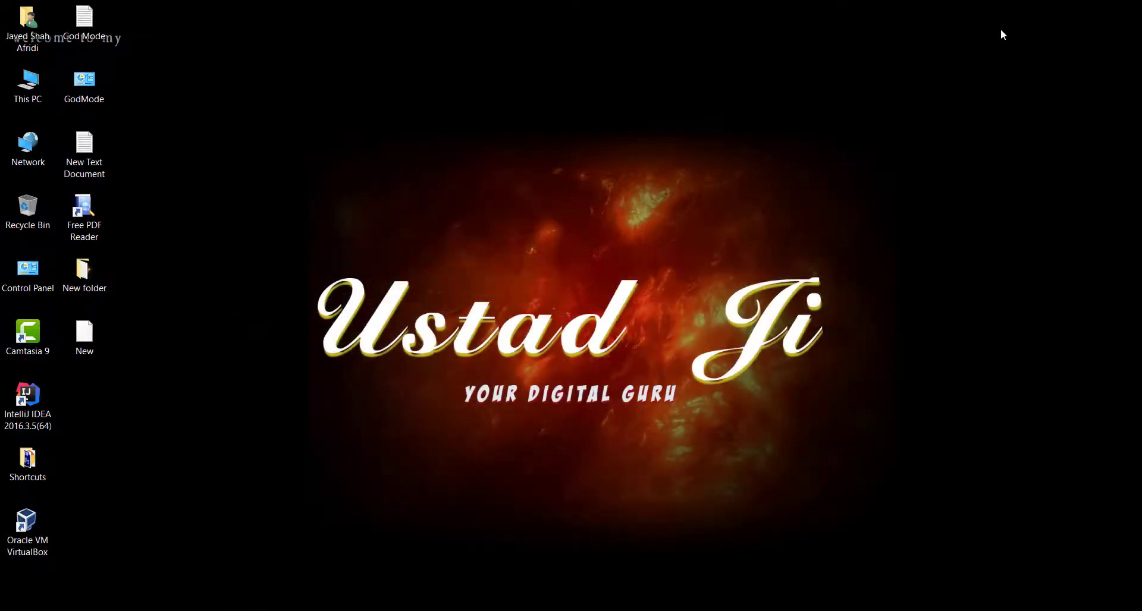
click(93, 345)
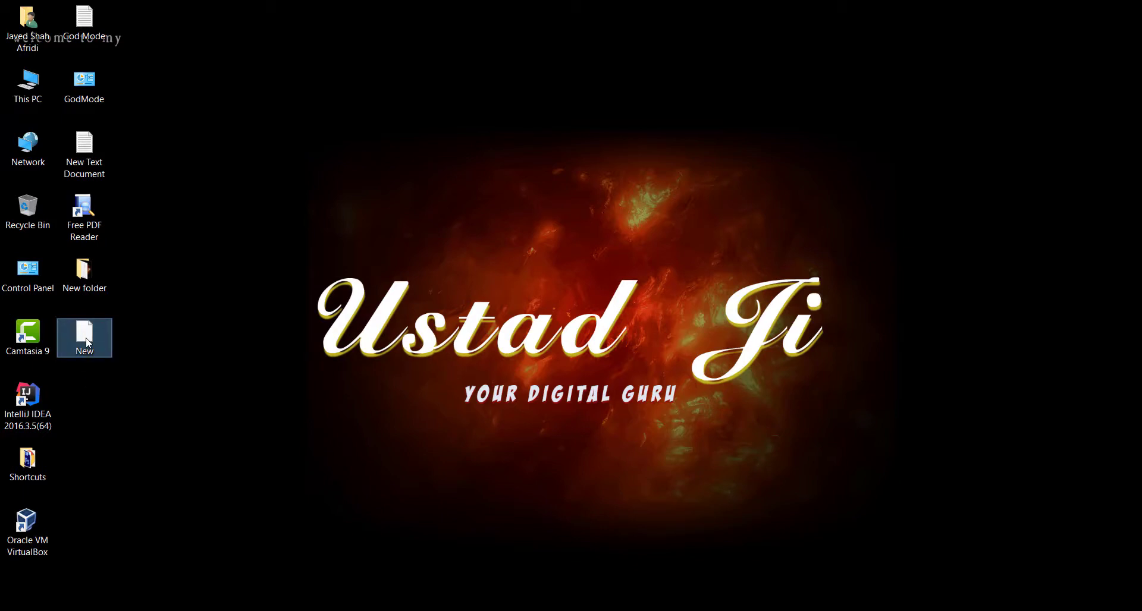
right_click(86, 338)
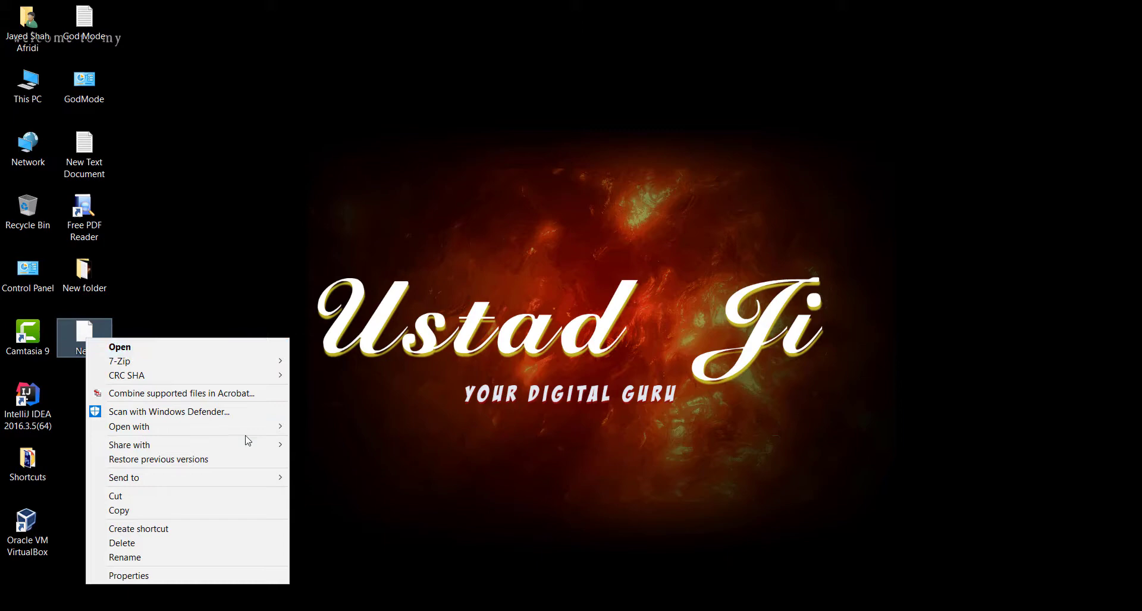
Launch Free PDF Reader from the desktop and close the upgrade prompt
click(309, 245)
double_click(87, 202)
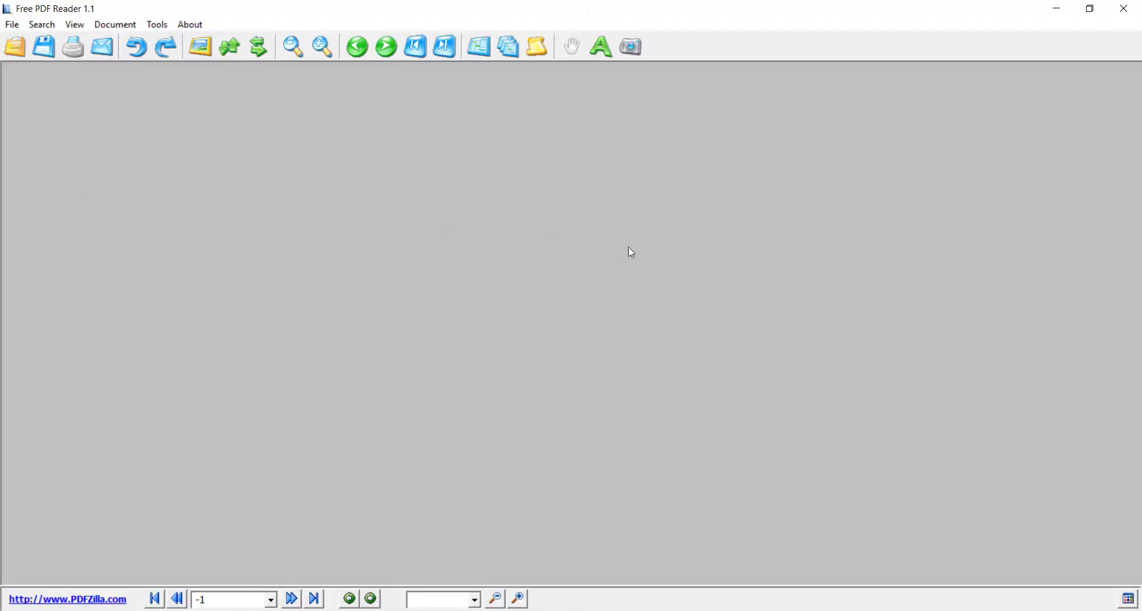
click(726, 217)
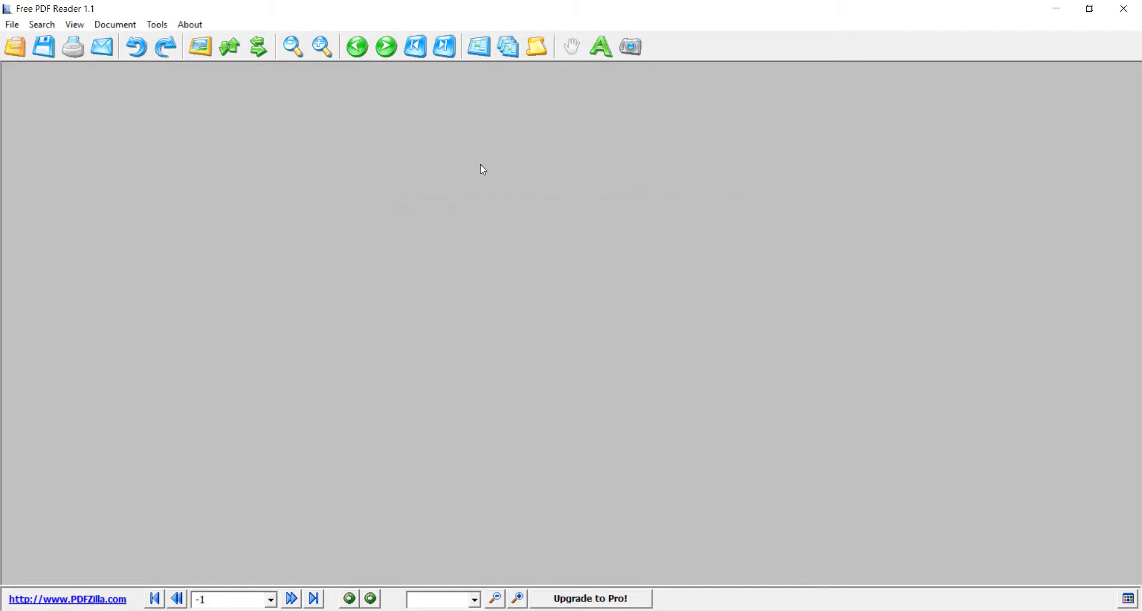
Open New.pdf from the Desktop and scroll through its Ustad Ji page
click(11, 25)
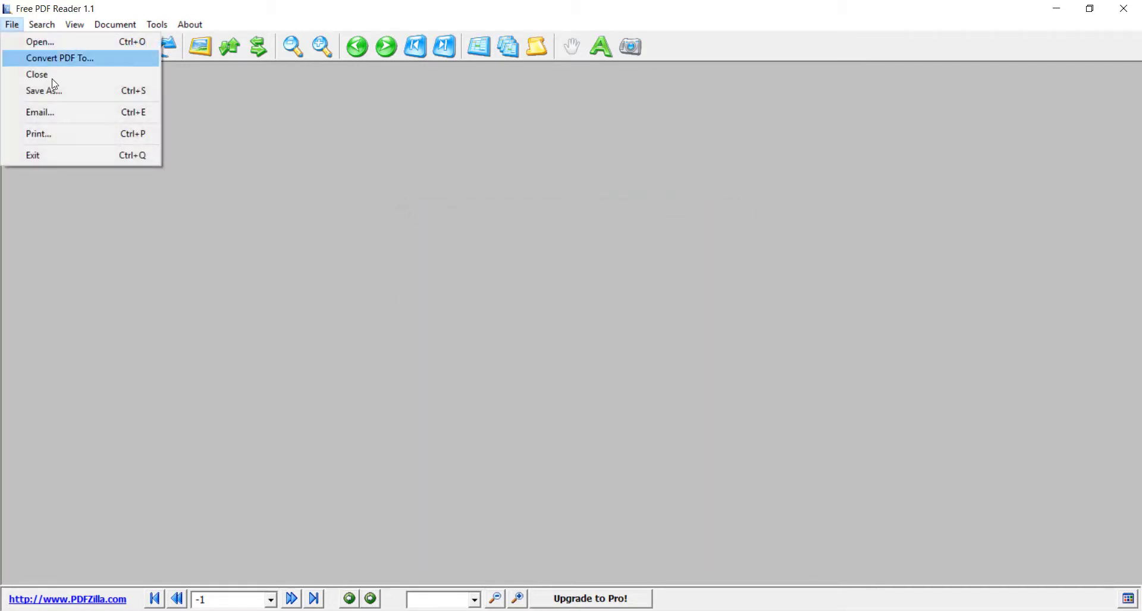
click(41, 38)
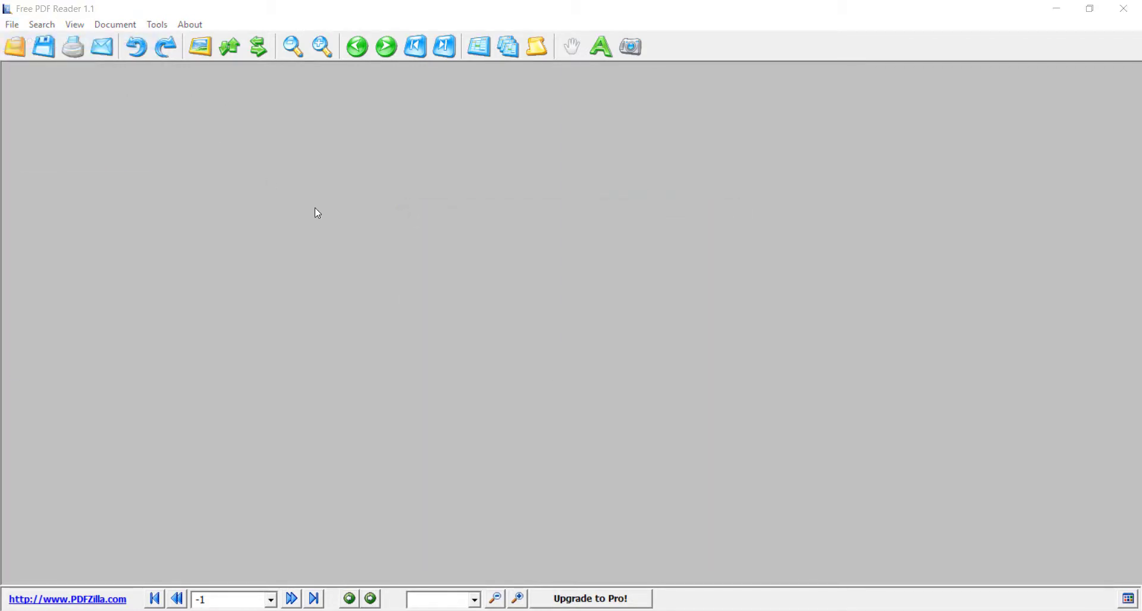
click(348, 162)
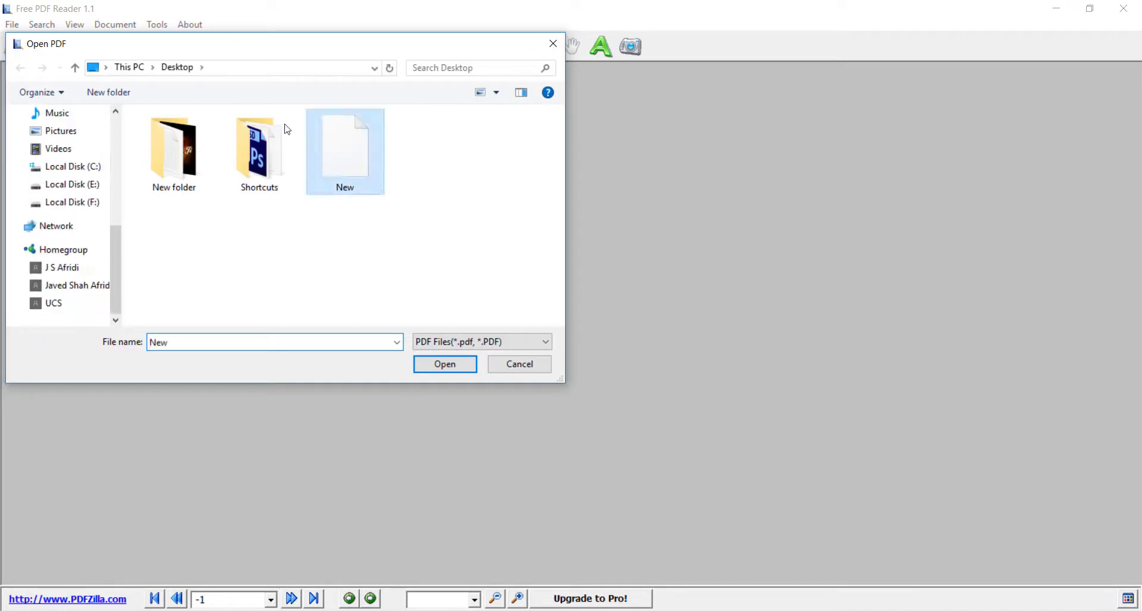
key(Return)
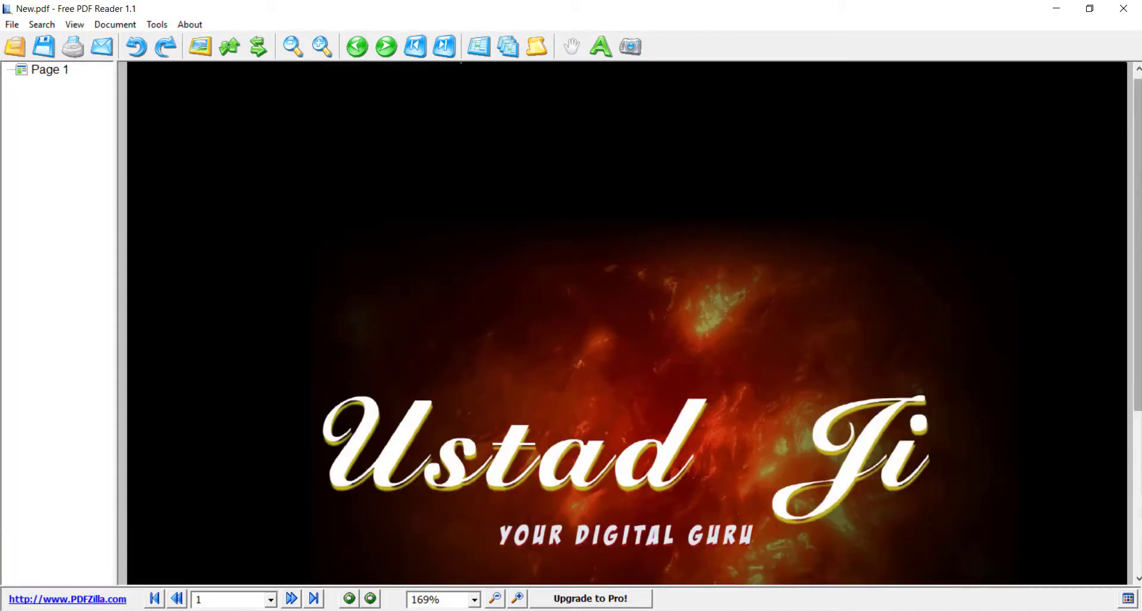
scroll(1138, 238, down, 2)
drag(1140, 235, 1137, 284)
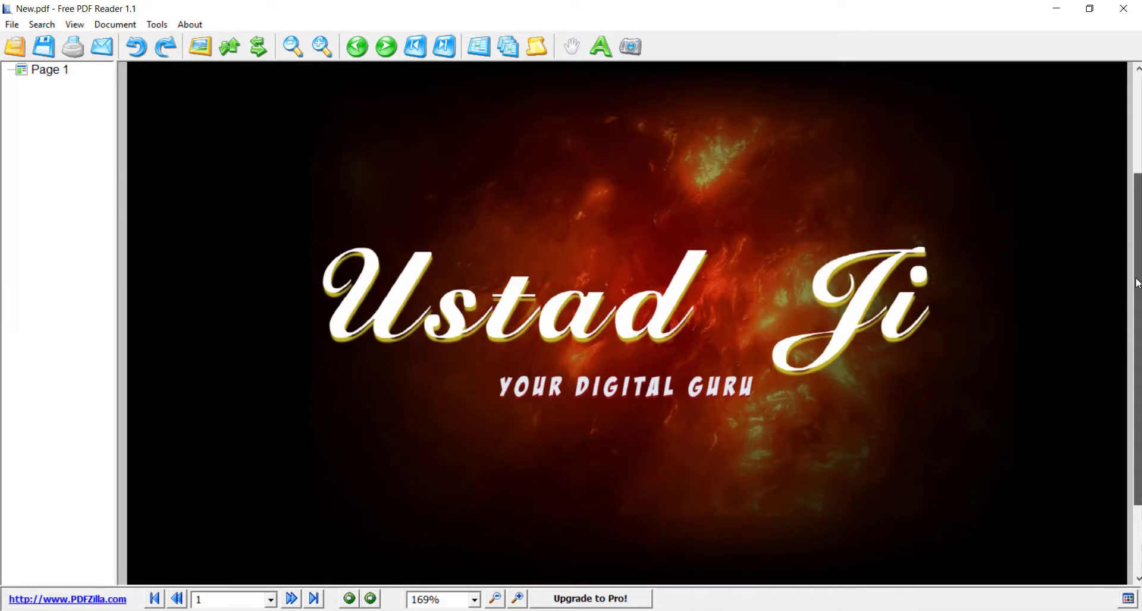
drag(1138, 284, 1138, 292)
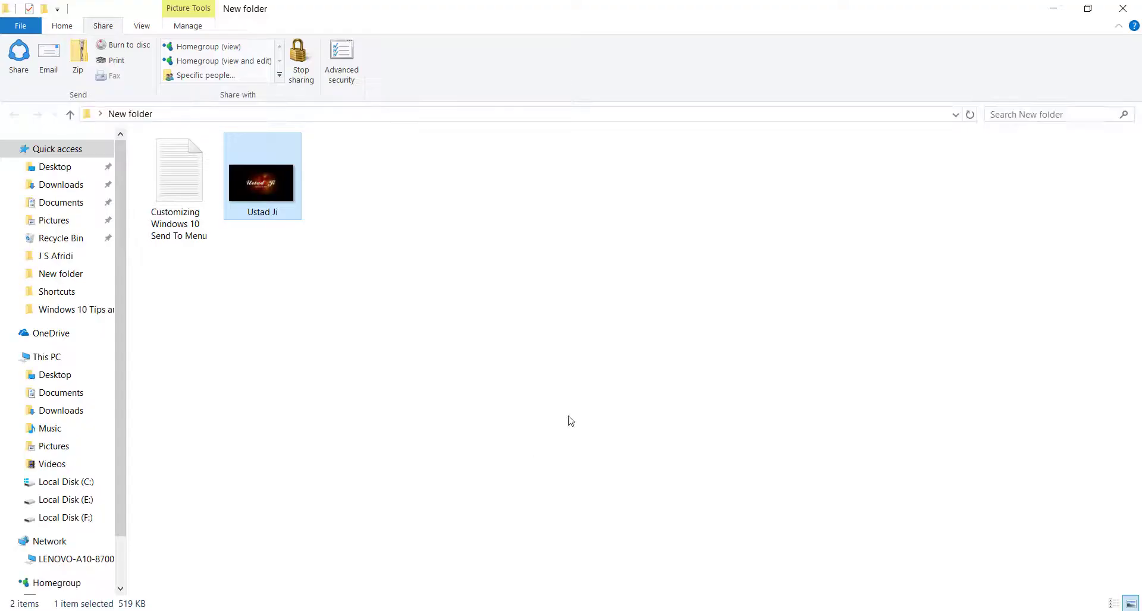
Print the Customizing Windows 10 Send To Menu document to a PDF named text
click(185, 191)
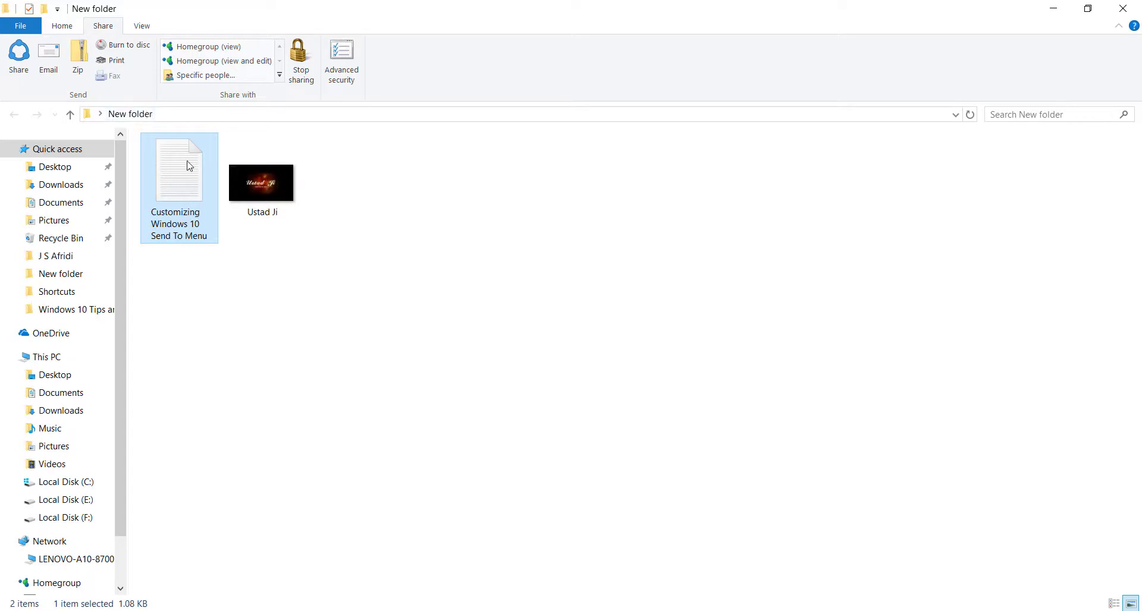
click(122, 62)
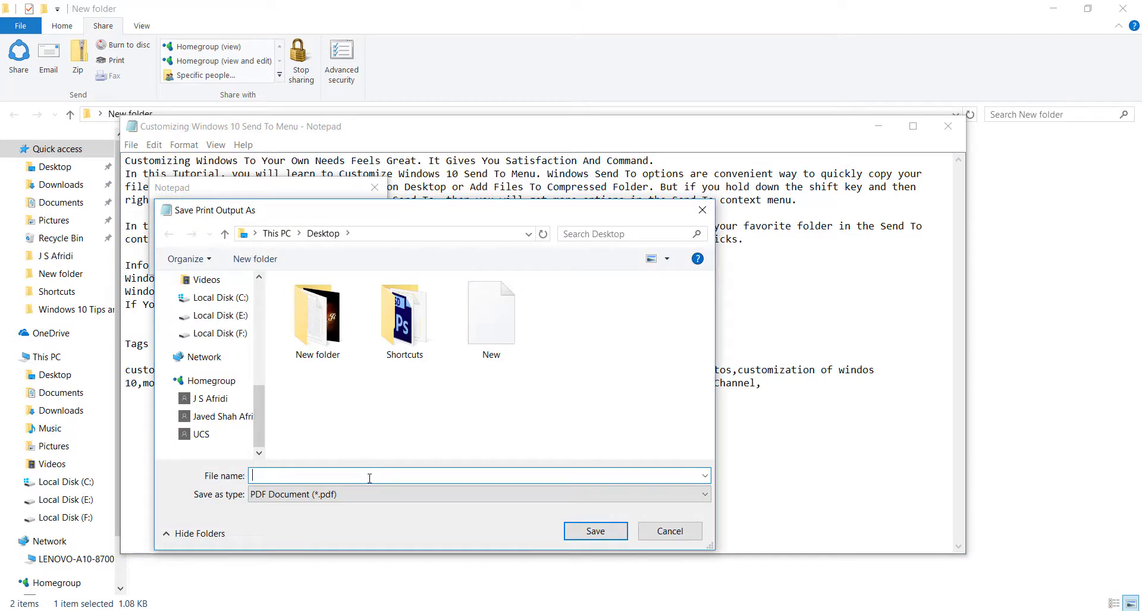
text(text)
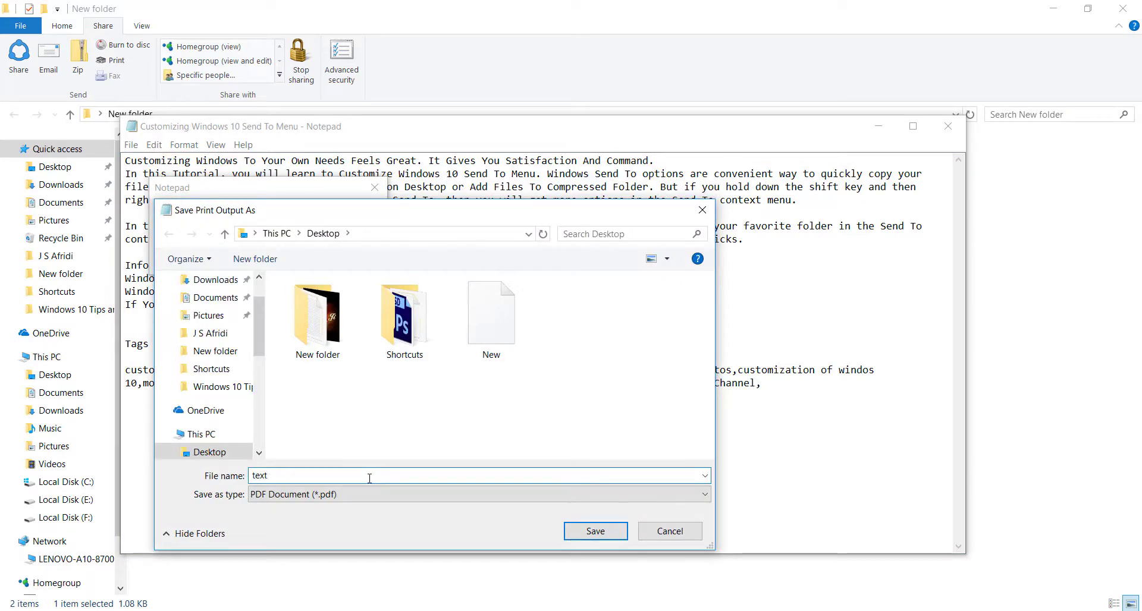
click(595, 532)
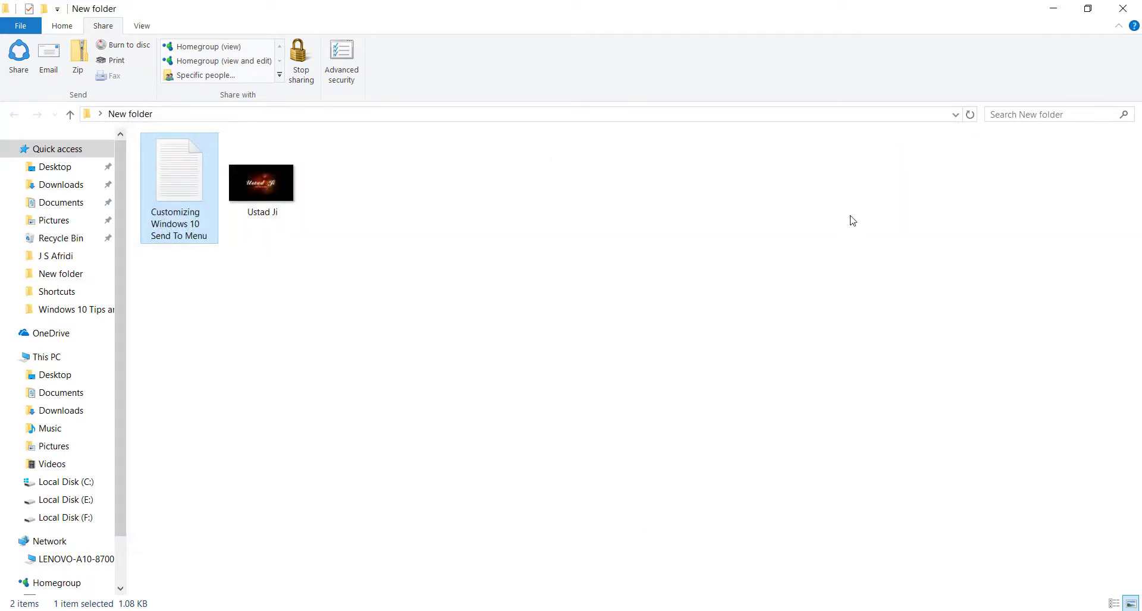
Minimize Explorer, launch Free PDF Reader from the desktop, and dismiss the upgrade reminder
click(1062, 8)
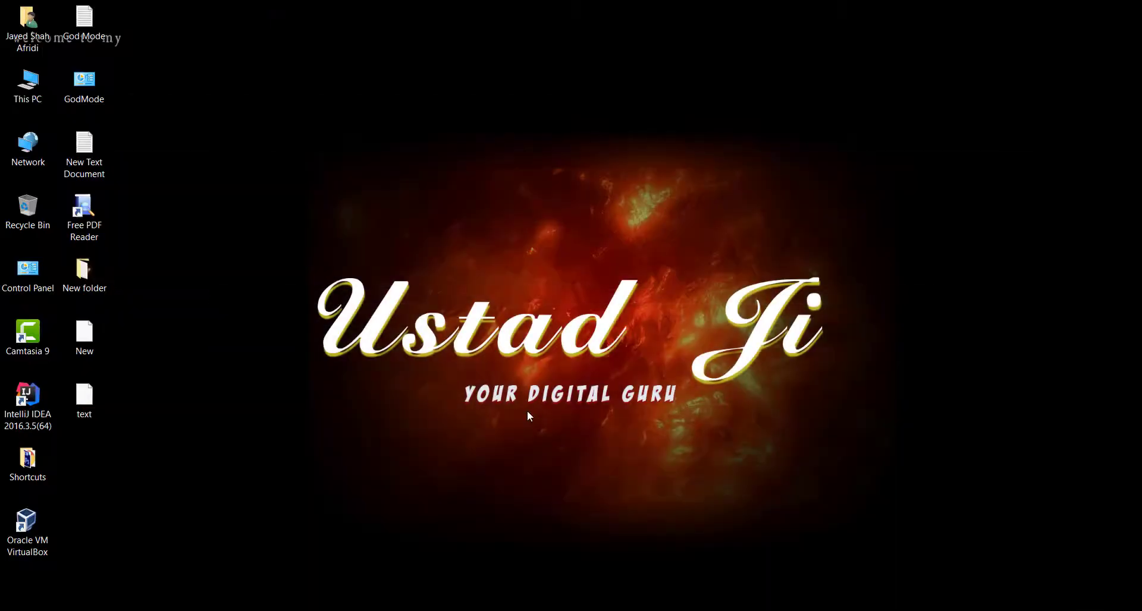
click(98, 390)
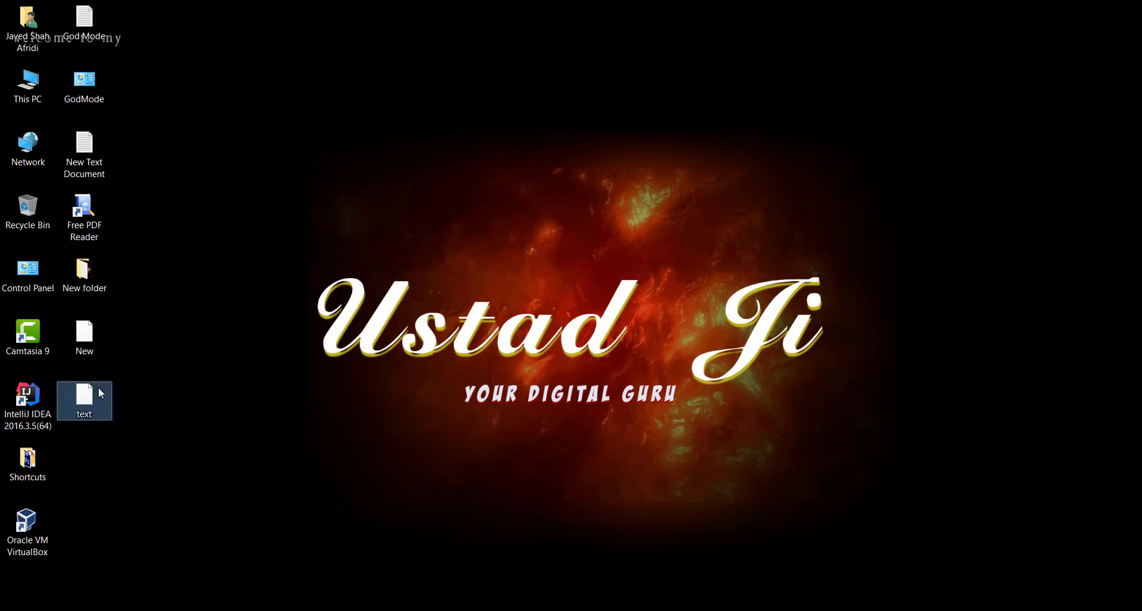
click(88, 227)
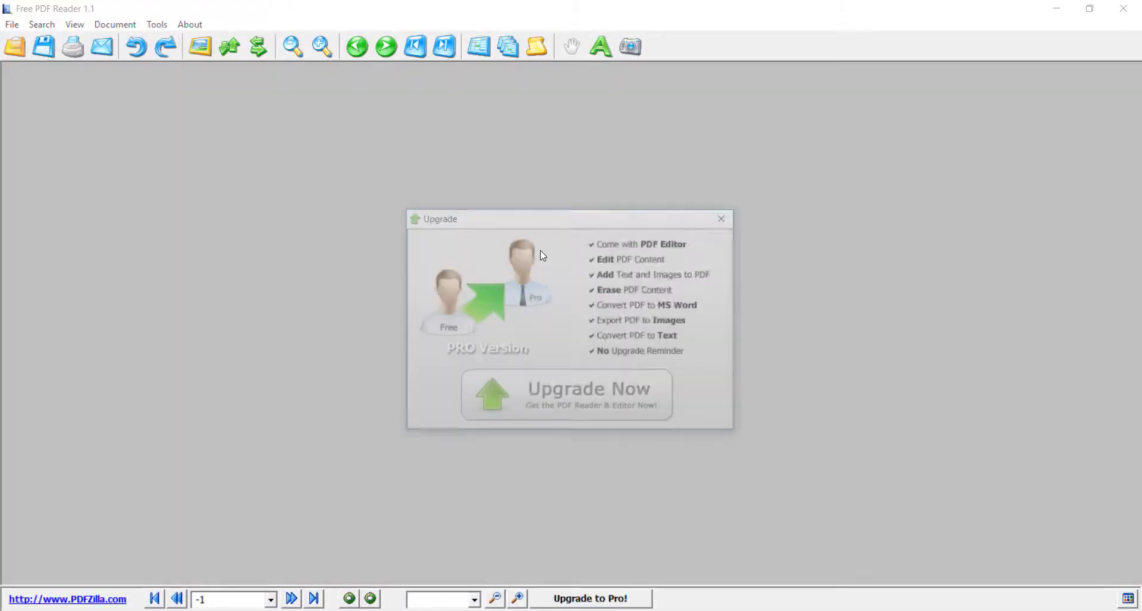
key(Escape)
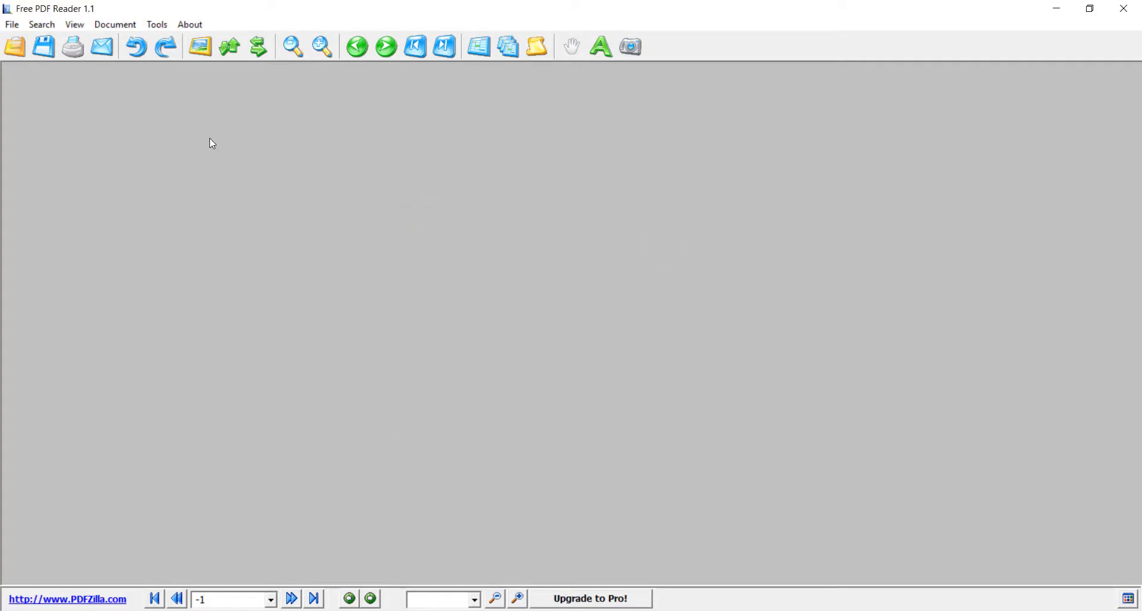
Open text.pdf from the Desktop and scroll its page
click(12, 24)
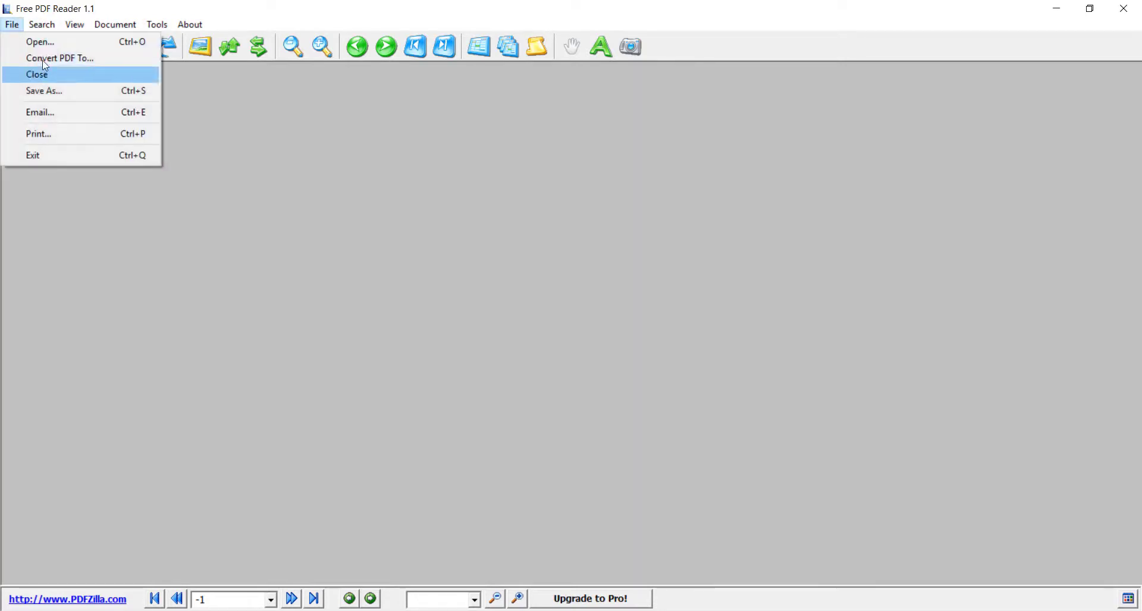
click(40, 42)
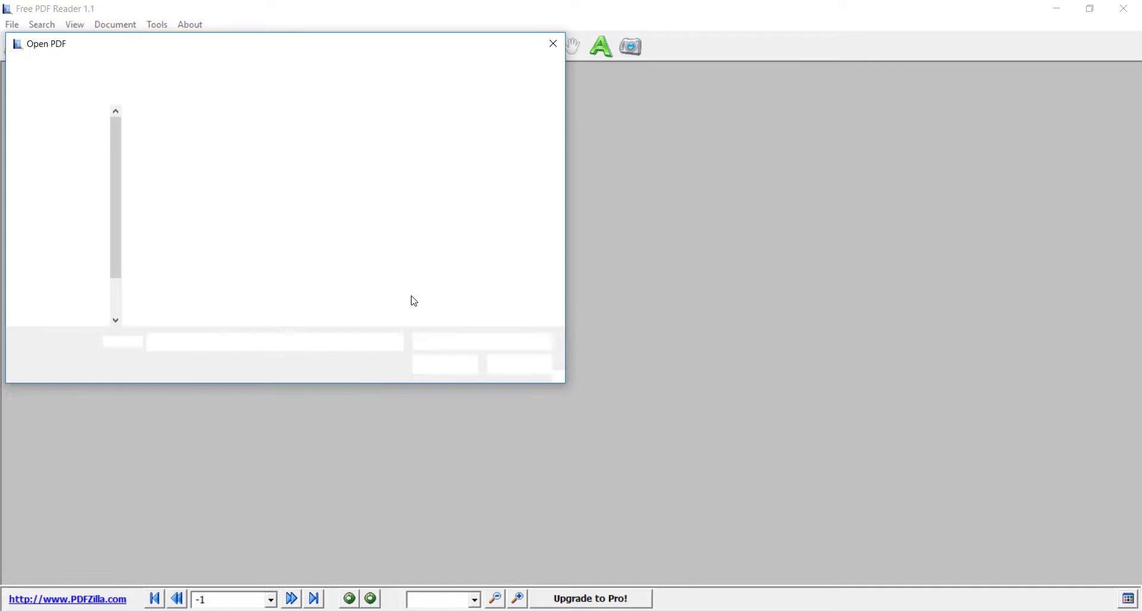
click(432, 185)
key(Return)
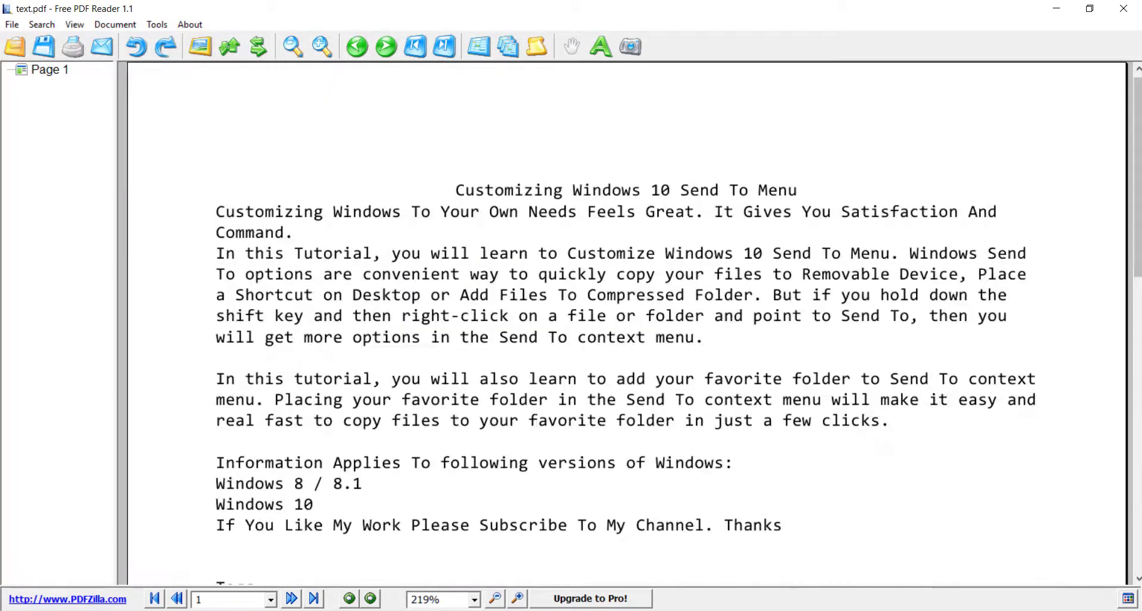
mouse_move(1137, 191)
mouse_down()
mouse_move(1110, 428)
mouse_move(1130, 156)
mouse_move(1138, 455)
mouse_move(1115, 336)
mouse_move(1120, 260)
mouse_move(907, 166)
mouse_move(914, 147)
mouse_move(1132, 182)
mouse_up()
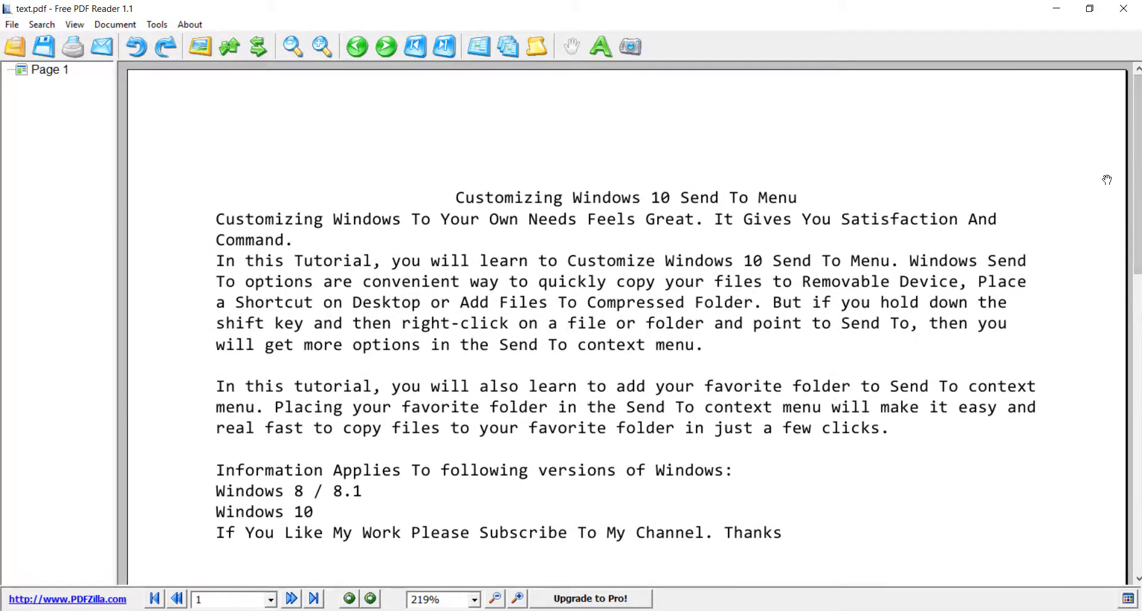
Minimize the PDF reader, scroll Edge's Start page, and open the '...' More actions menu
click(1057, 8)
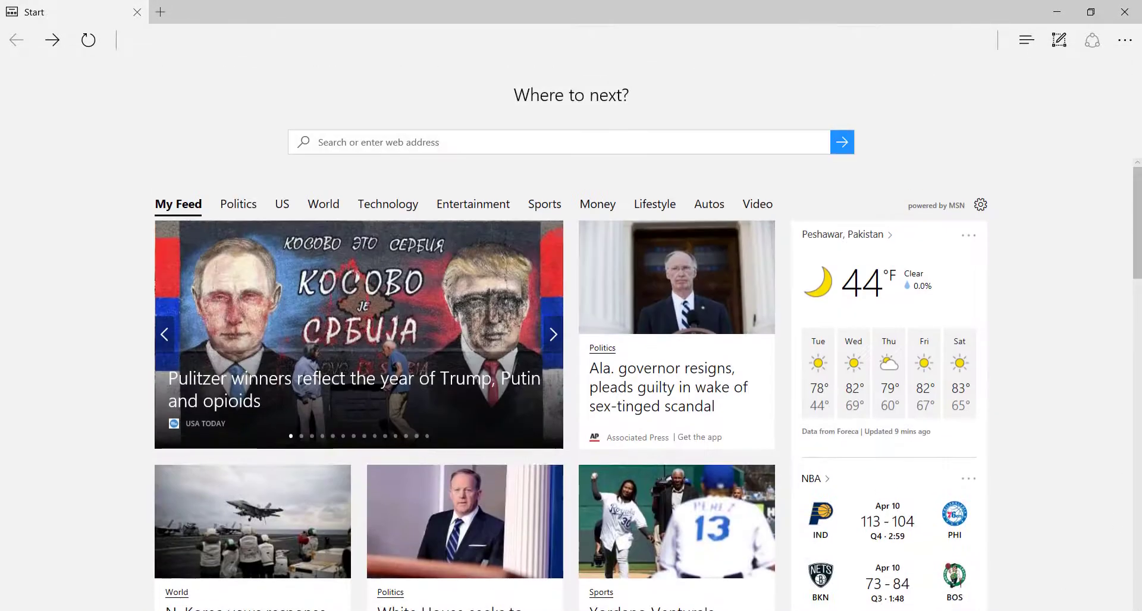
scroll(1139, 214, down, 5)
drag(1140, 214, 1139, 59)
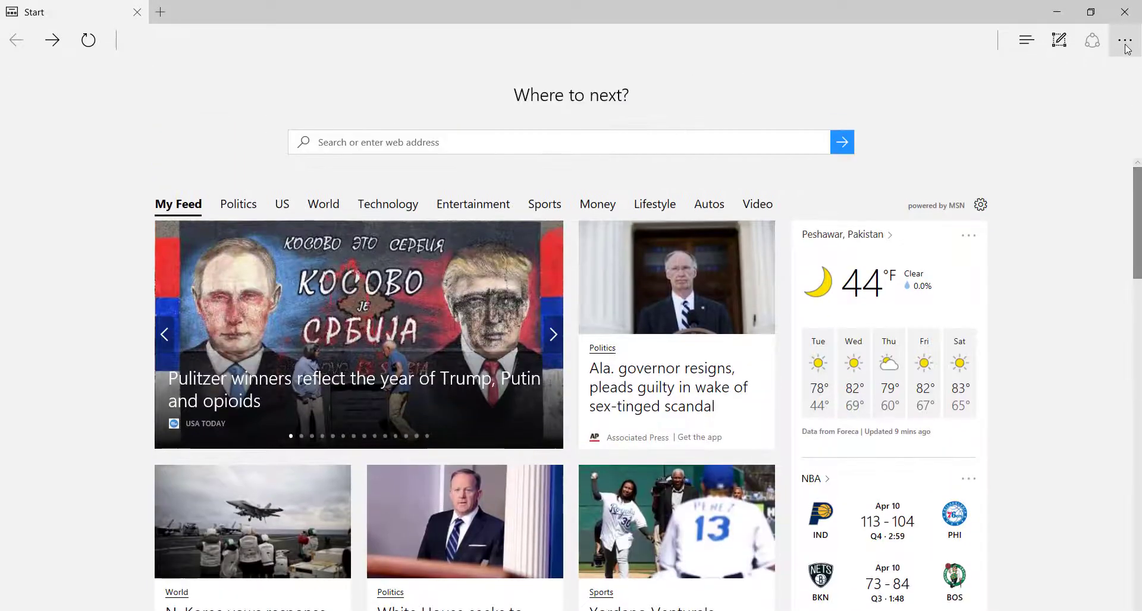
click(1126, 50)
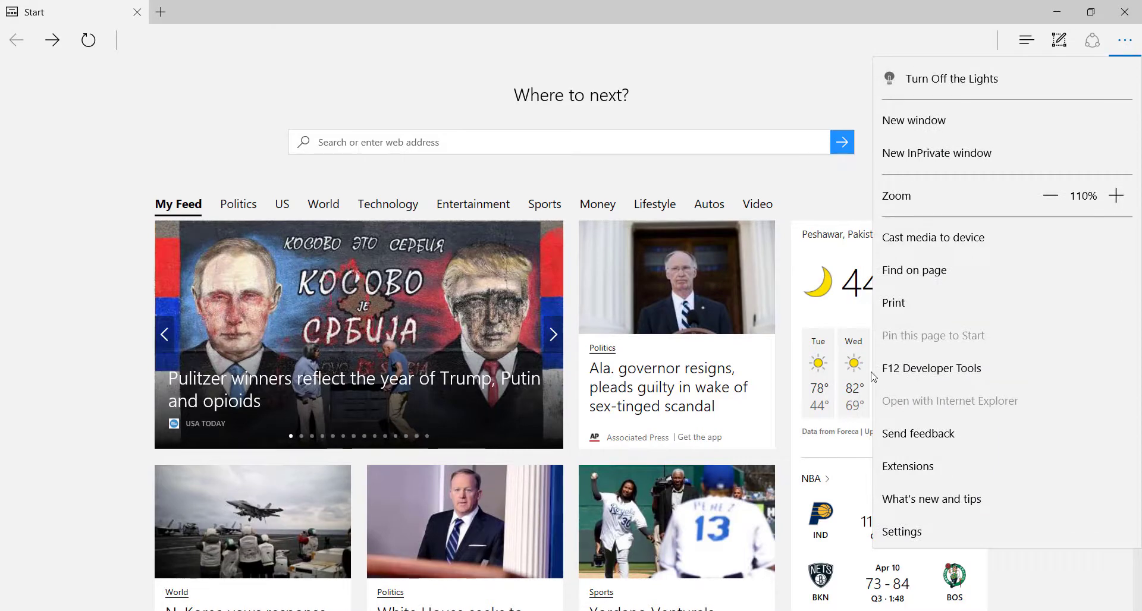
Print Edge's Start page with Microsoft Print to PDF, saving it as Edge on the Desktop
click(920, 302)
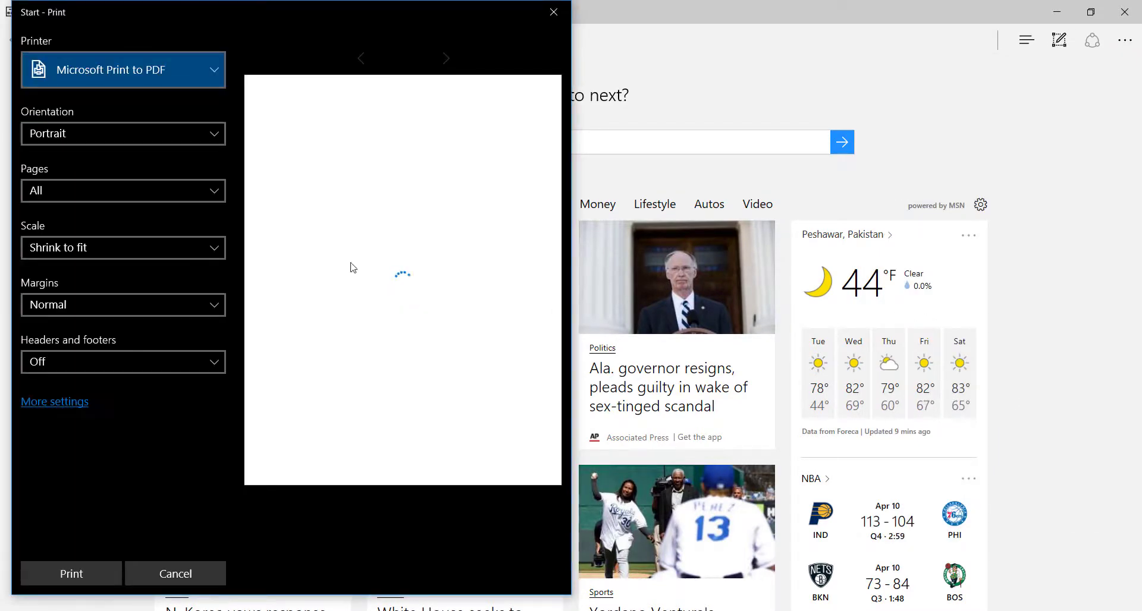
click(199, 72)
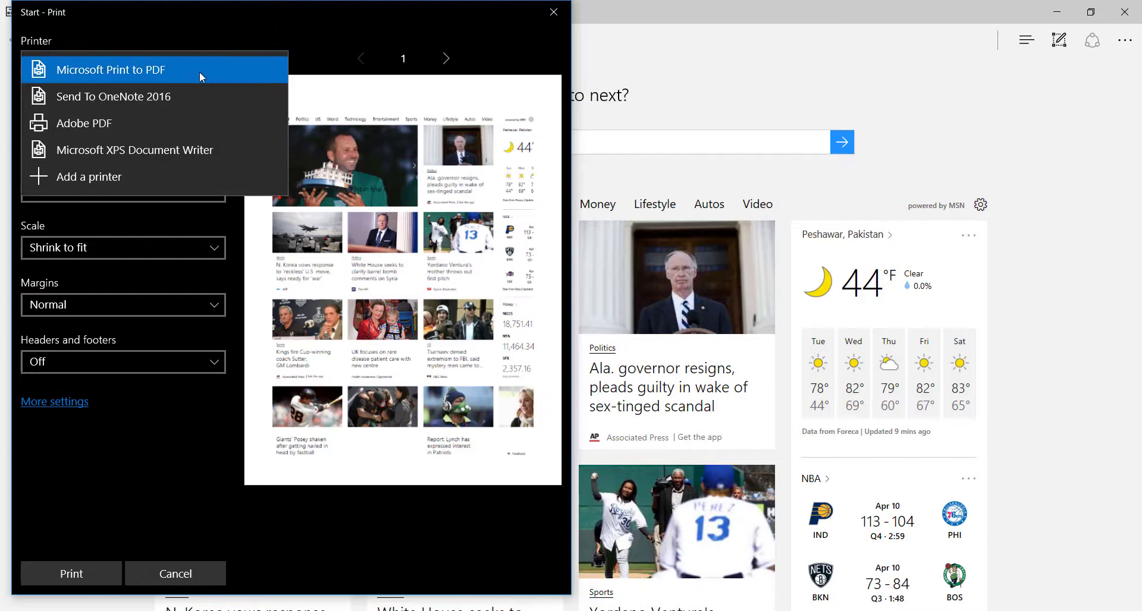
click(199, 72)
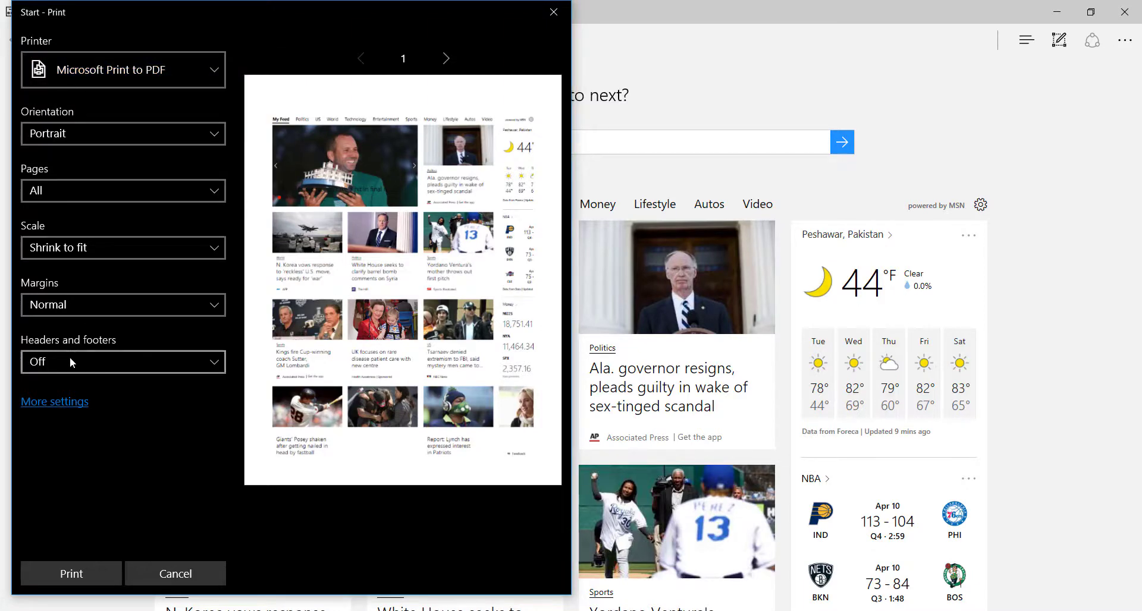
click(74, 572)
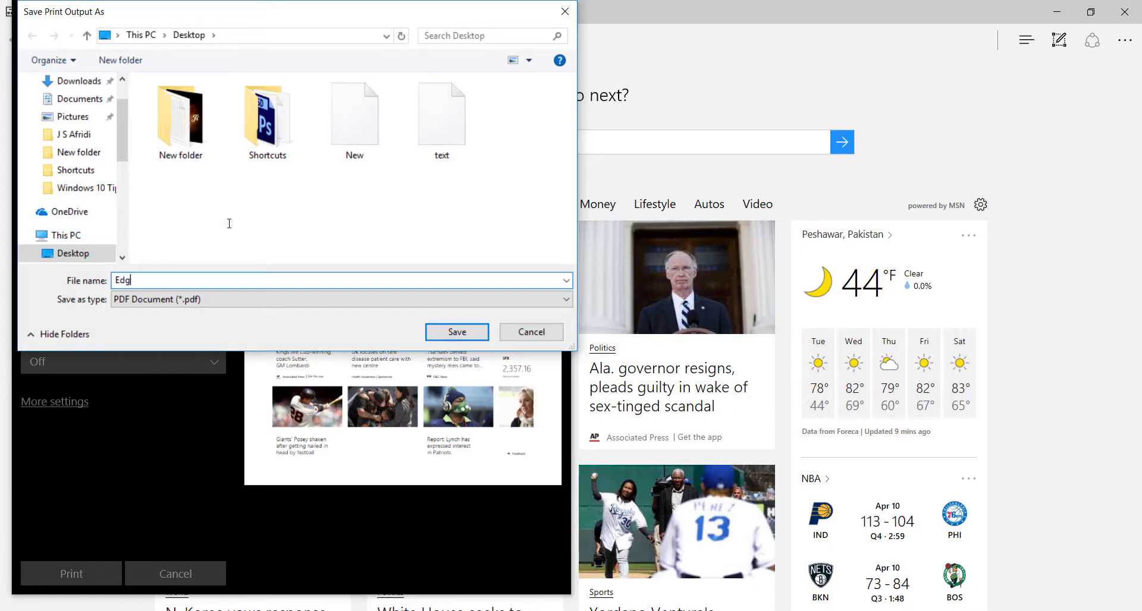
key(Return)
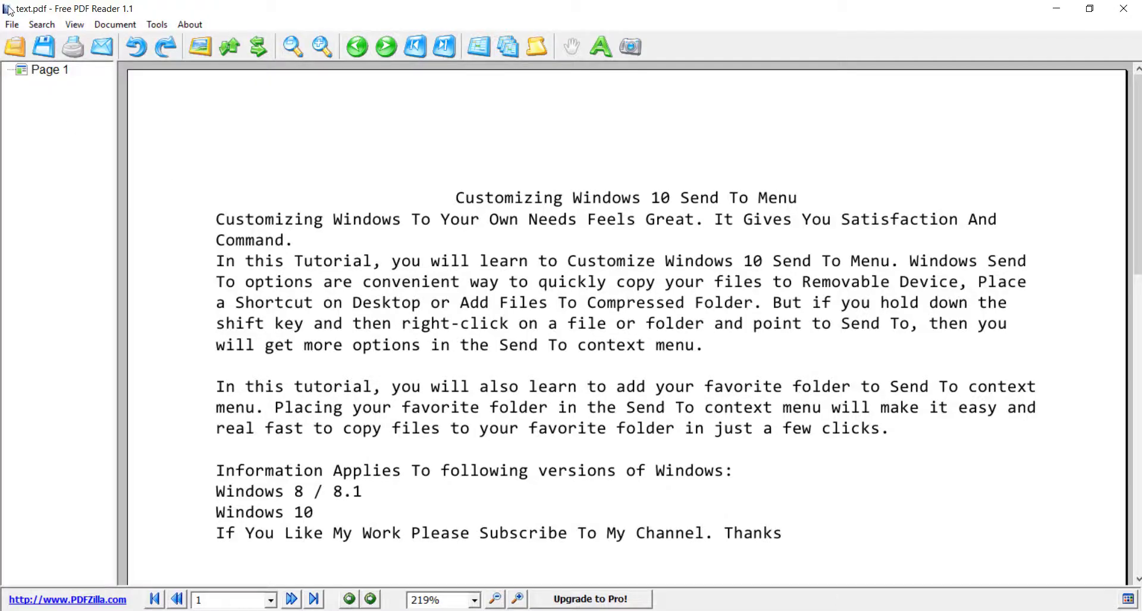
Open Edge.pdf from the Desktop and scroll through its three news-feed pages
click(12, 25)
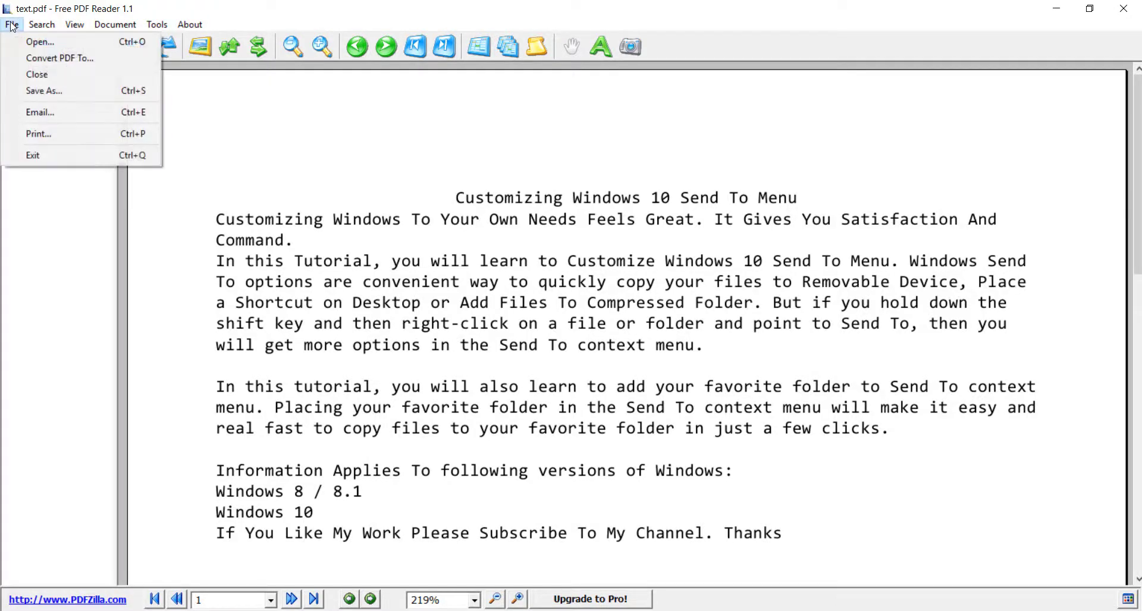
click(39, 43)
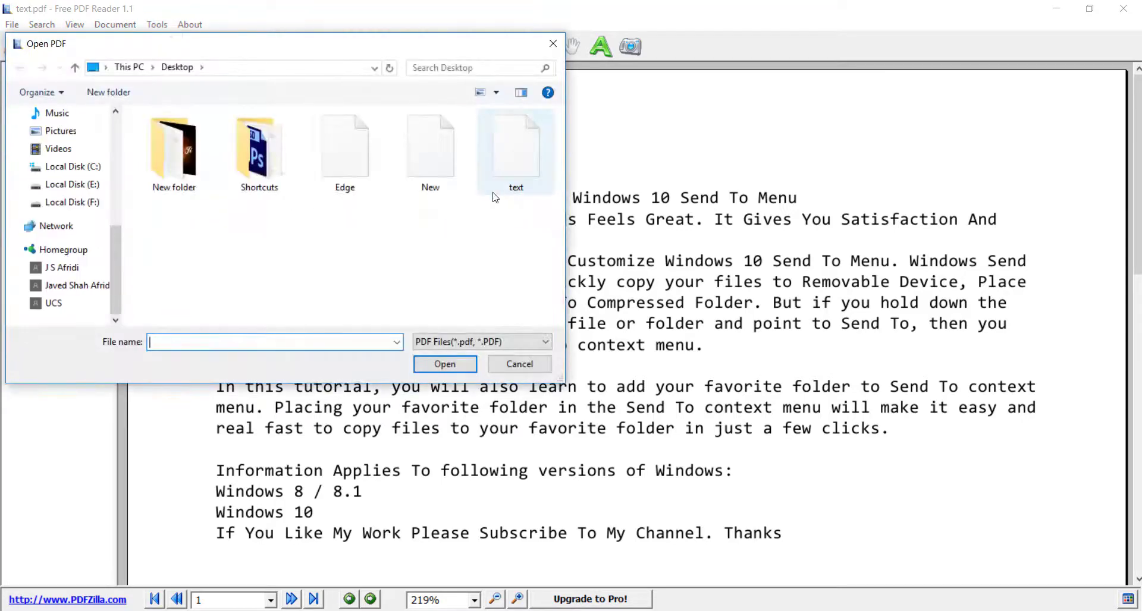
click(350, 155)
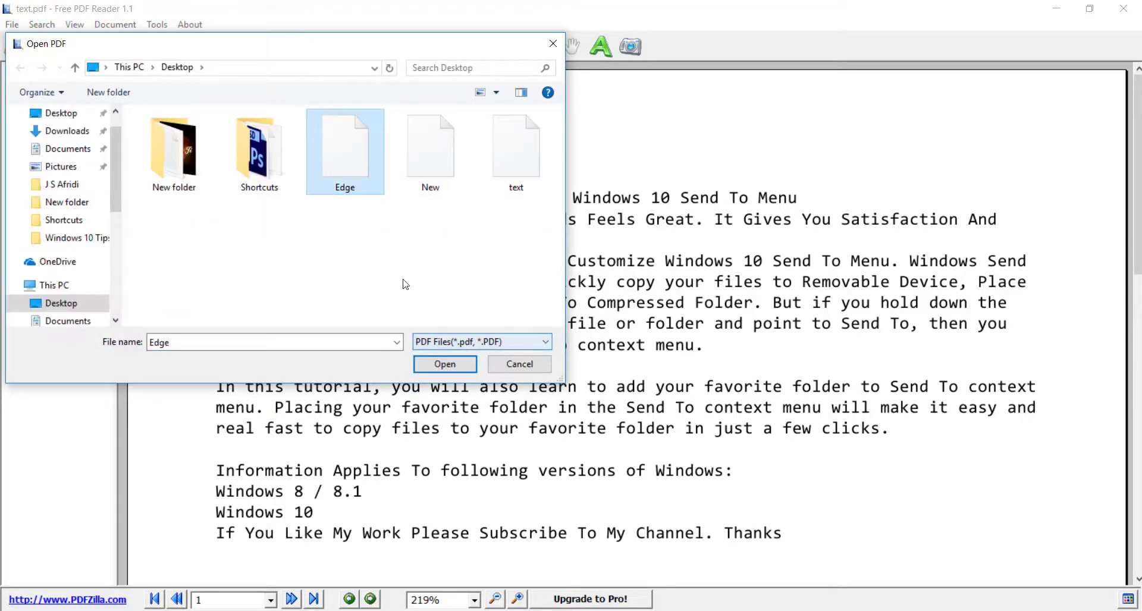
key(Return)
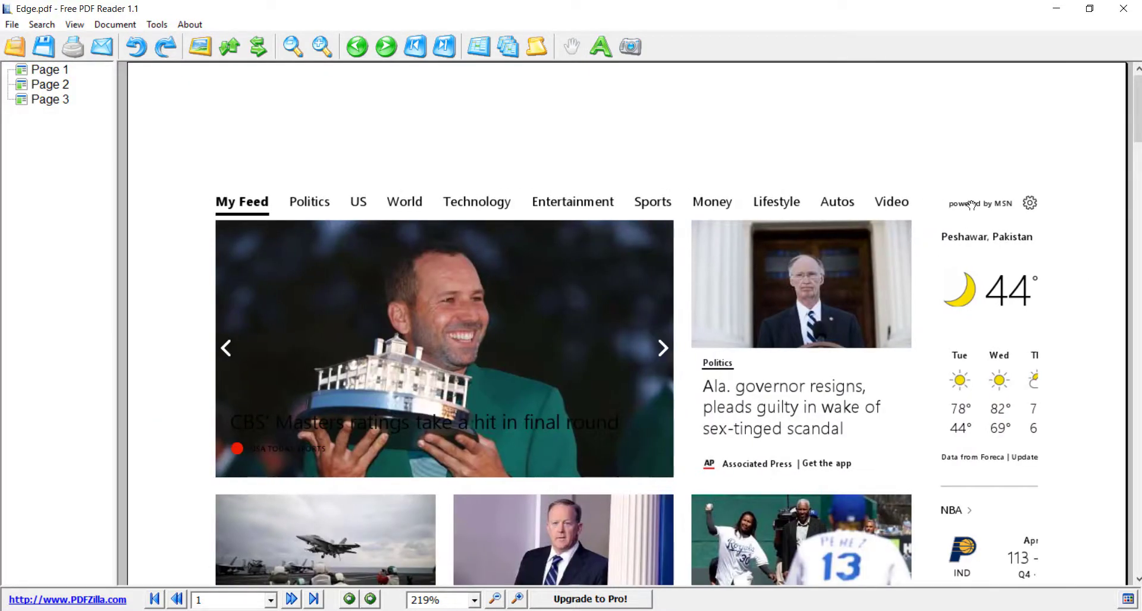
drag(1136, 137, 1139, 107)
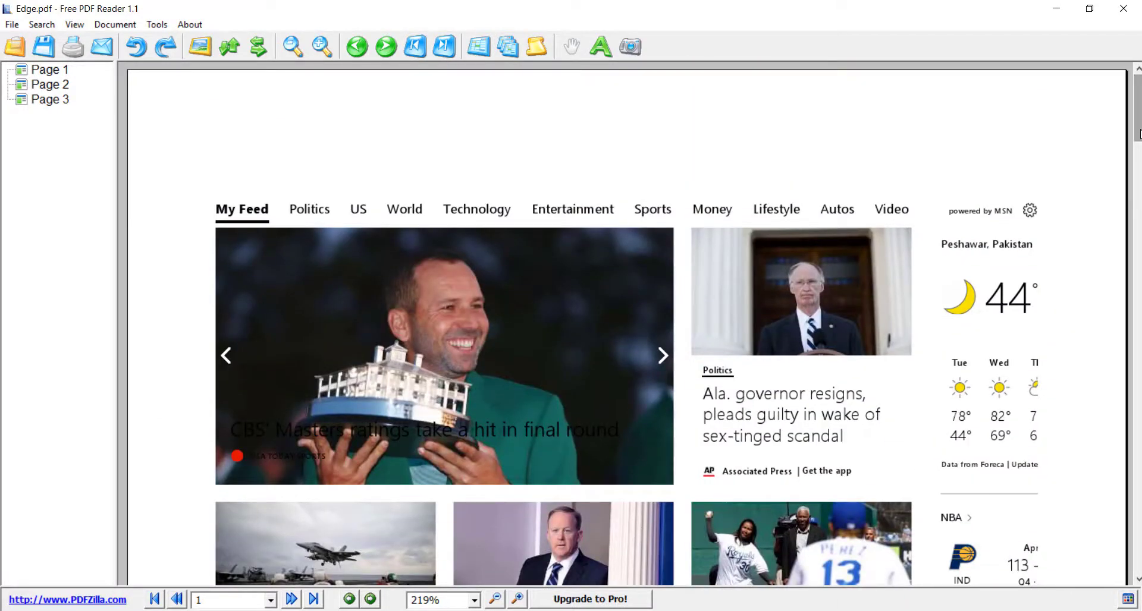
drag(1139, 134, 1138, 168)
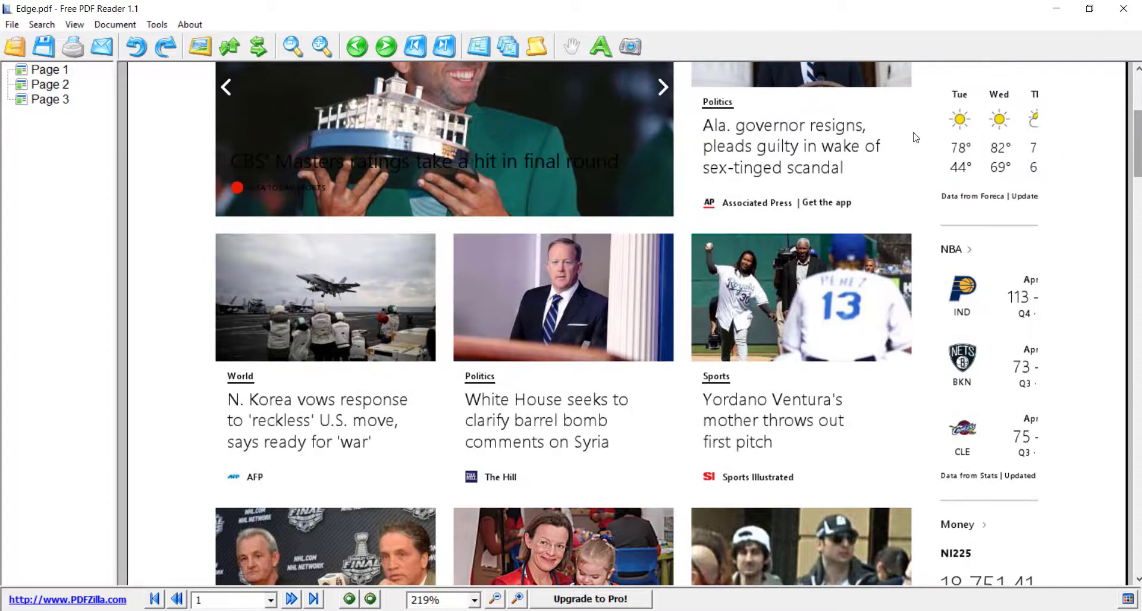